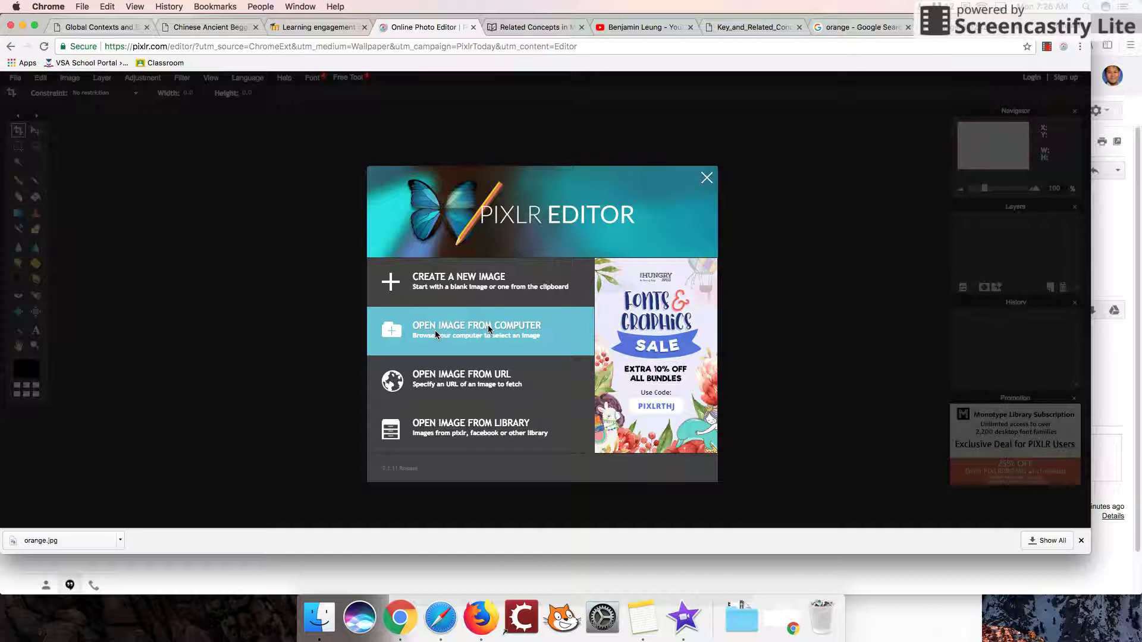
Open orange.jpg from the computer's Desktop folder
click(487, 329)
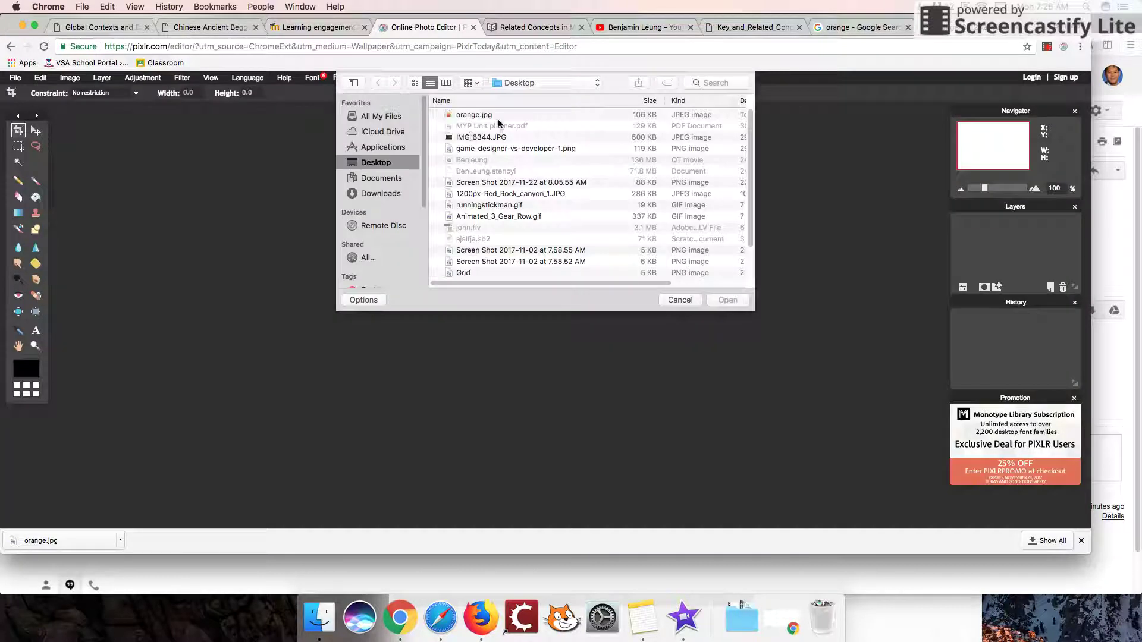
click(726, 301)
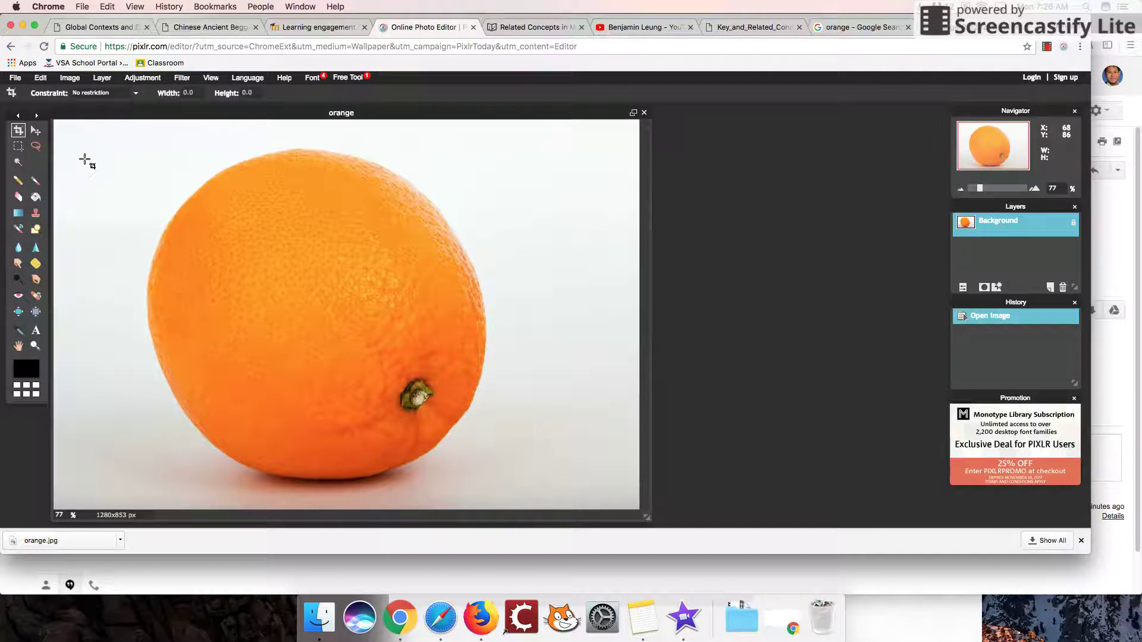
Select the light backdrop around the upper part of the orange with the Wand tool and clear it
click(18, 163)
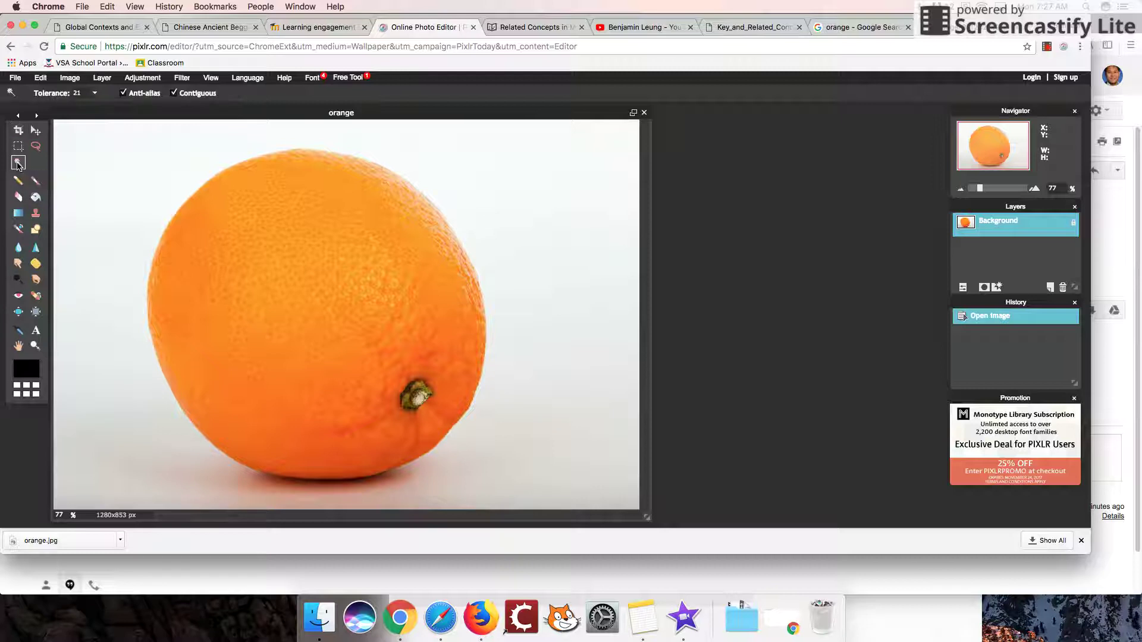
click(151, 170)
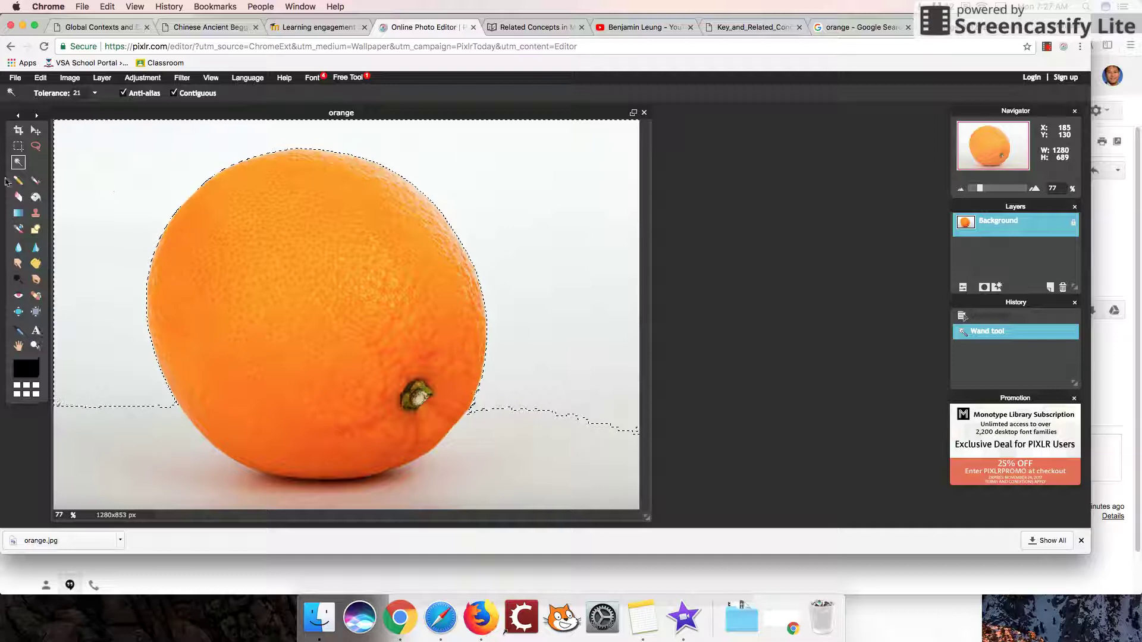
key(Delete)
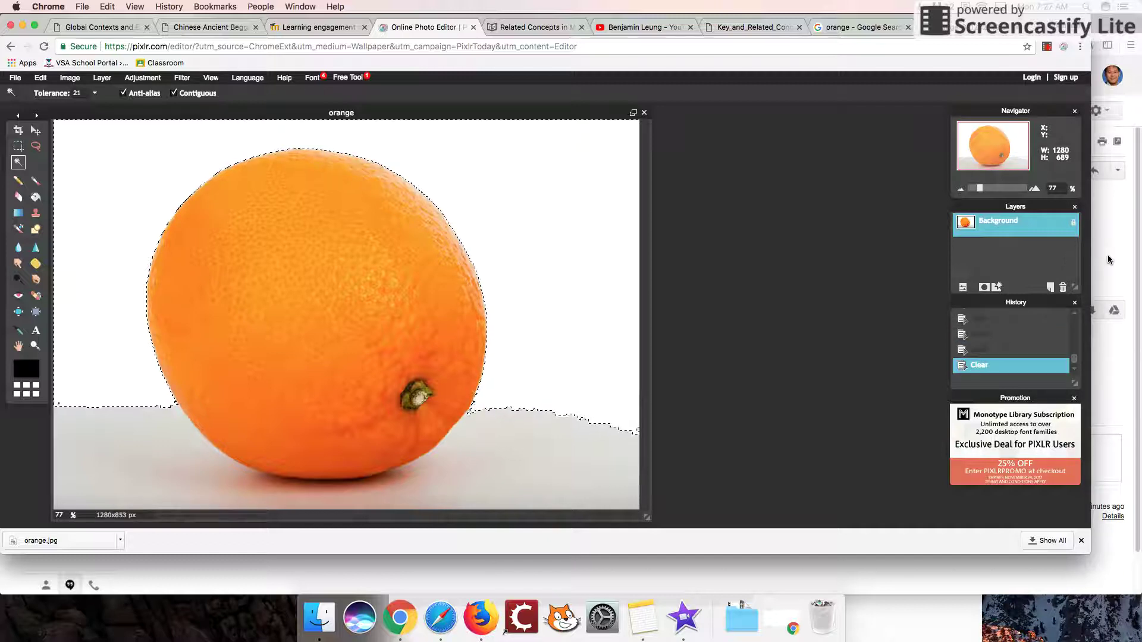
Unlock the Background layer, clear the selected backdrop to transparency, and undo that clearing
double_click(1075, 224)
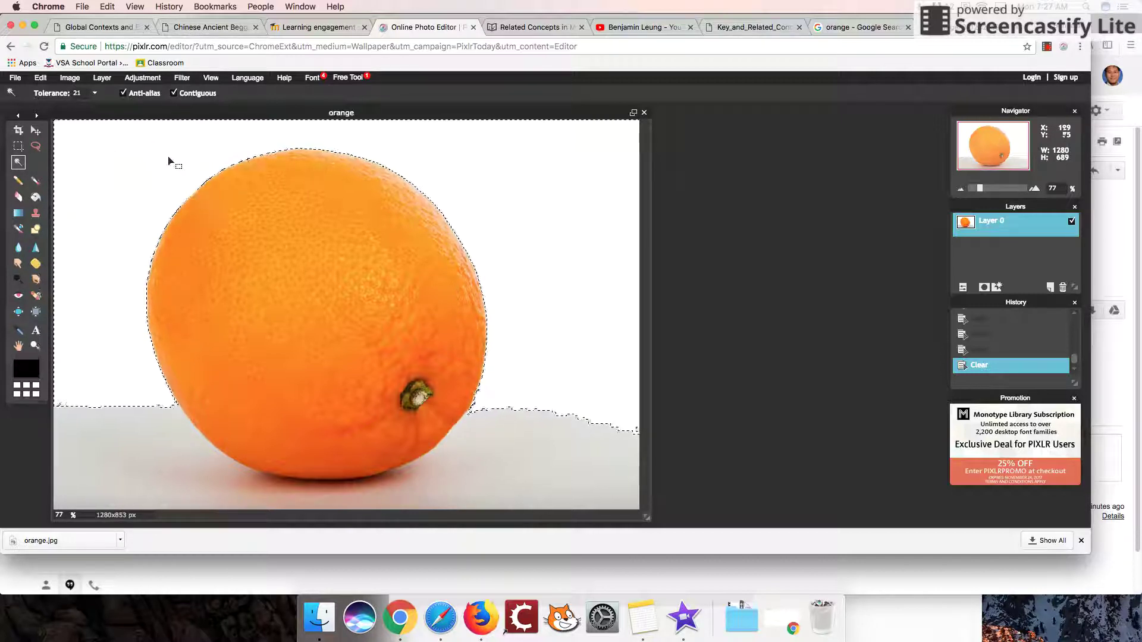
key(Delete)
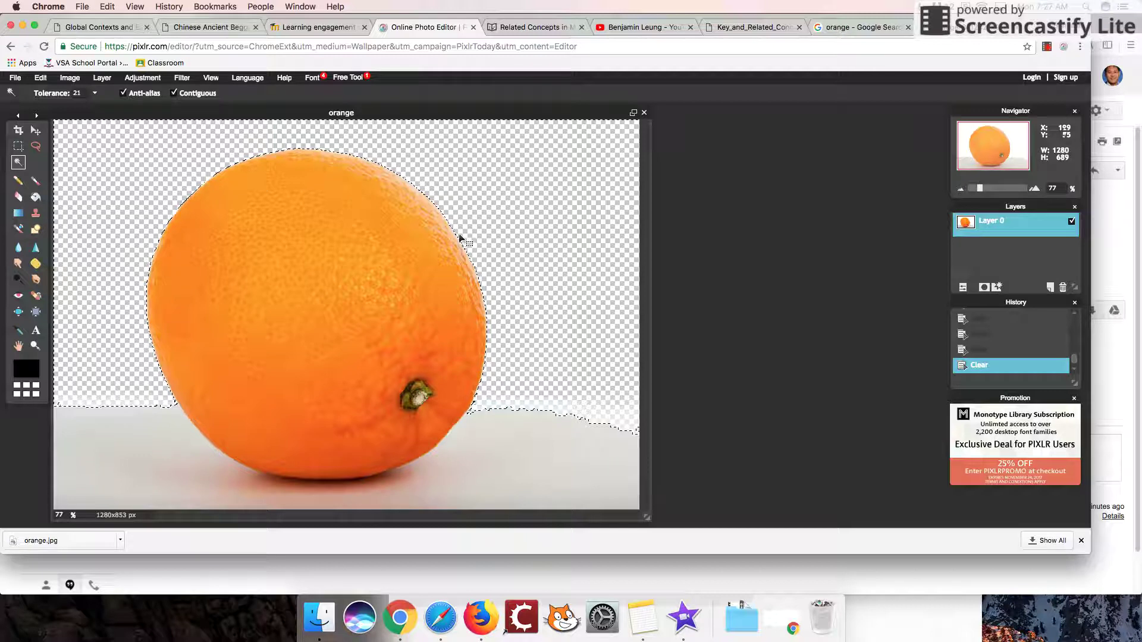
key(ctrl+z)
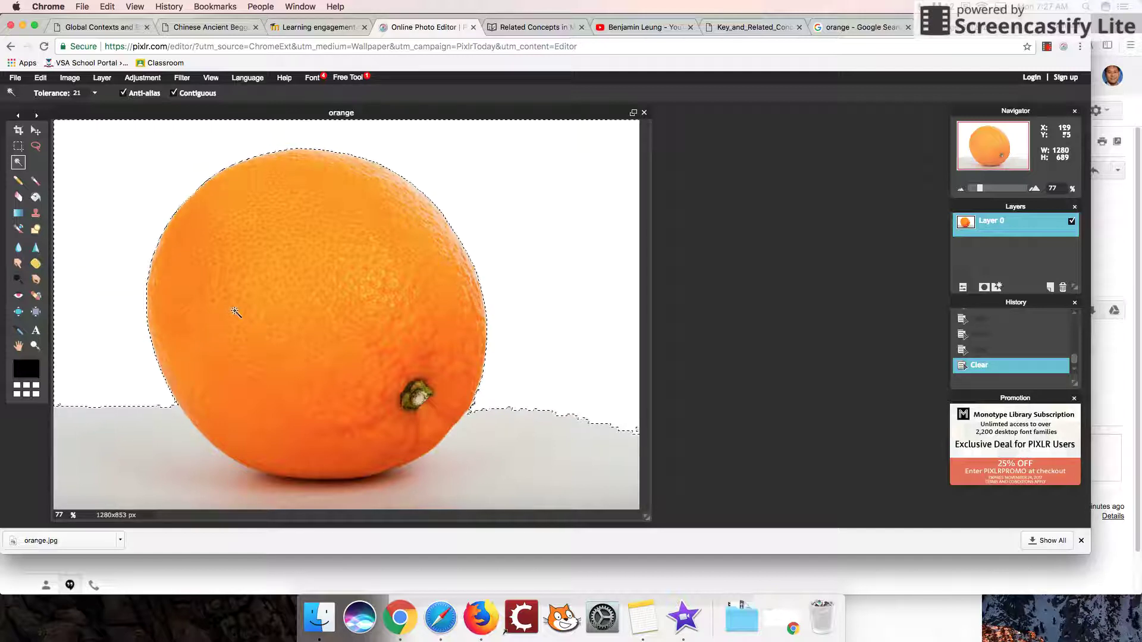
Set the Wand tolerance to 40 and select the backdrop around the orange, after sampling the grey surface beneath it
click(164, 443)
scroll(160, 388, down, 5)
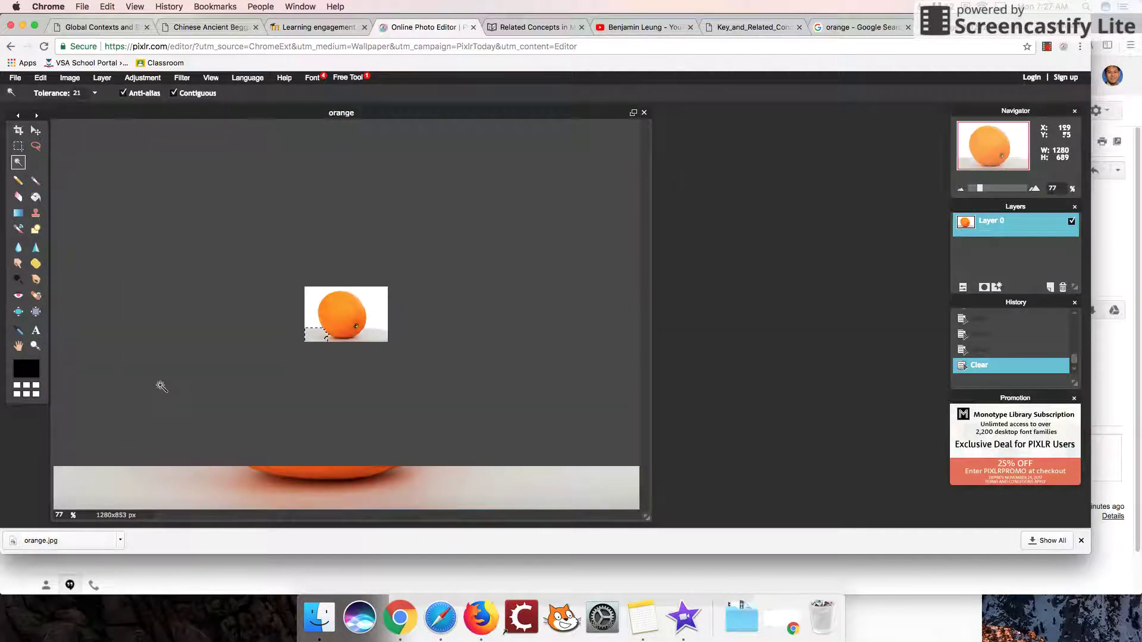
scroll(161, 387, up, 1)
scroll(161, 387, up, 3)
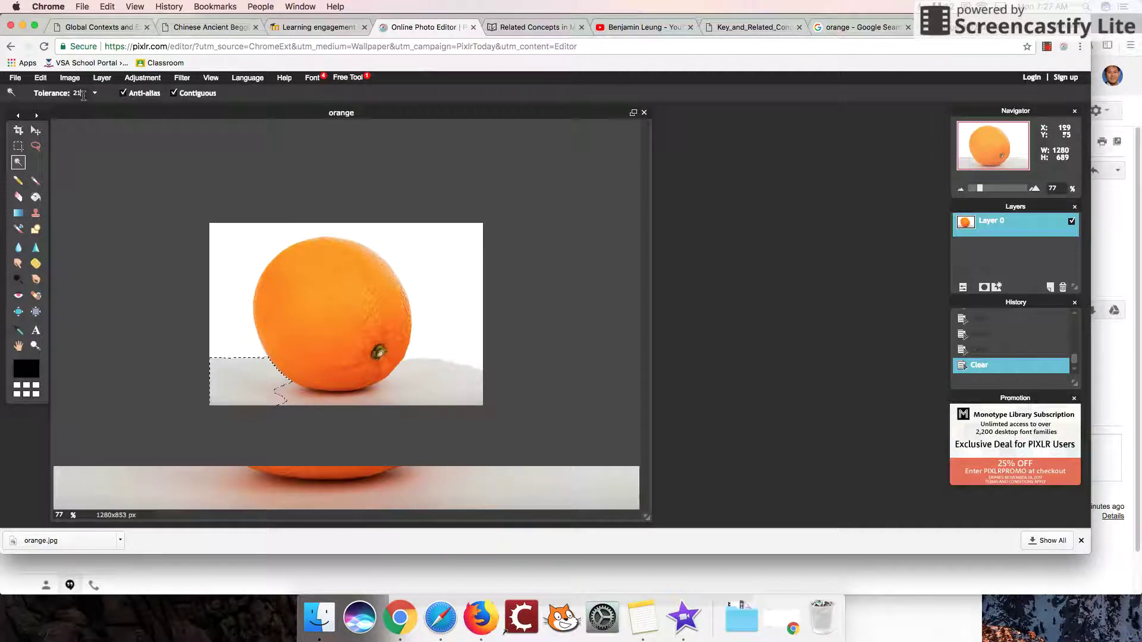
key(BackSpace)
click(333, 395)
text(40)
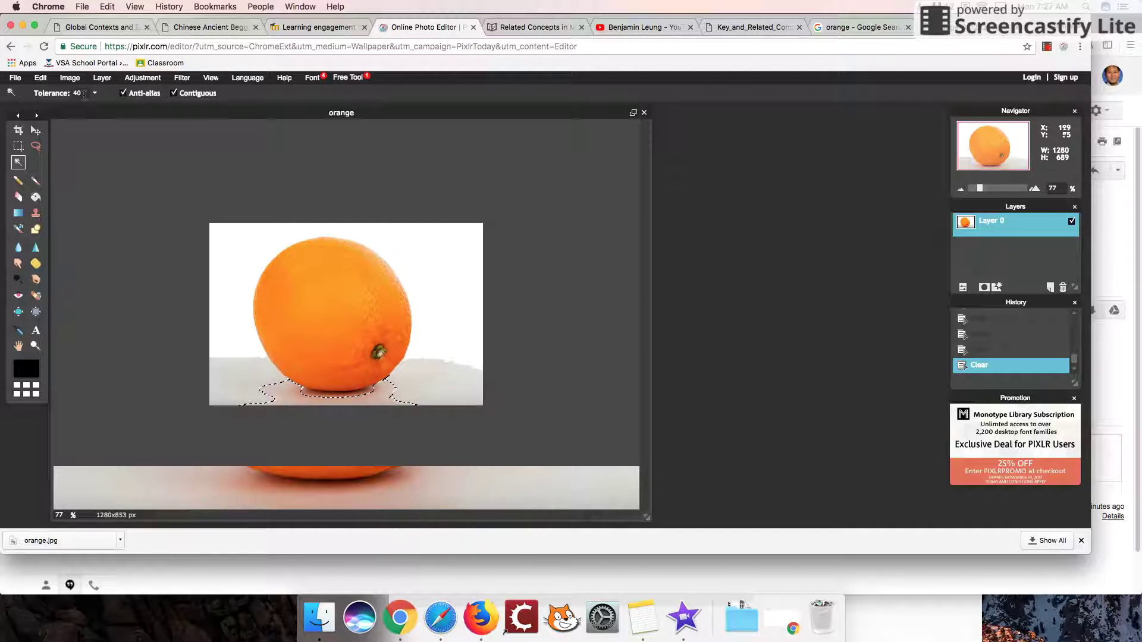
click(232, 269)
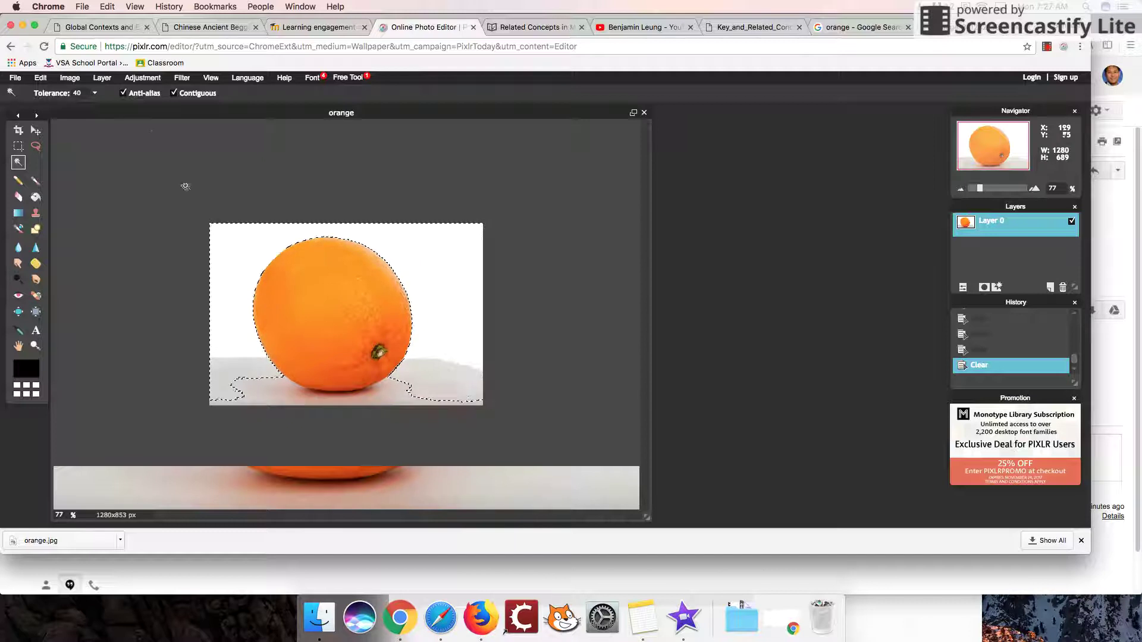
Try a wider Wand selection of the backdrop with the tolerance at 60, and return to the previous selection
click(82, 94)
key(BackSpace)
key(BackSpace)
text(60)
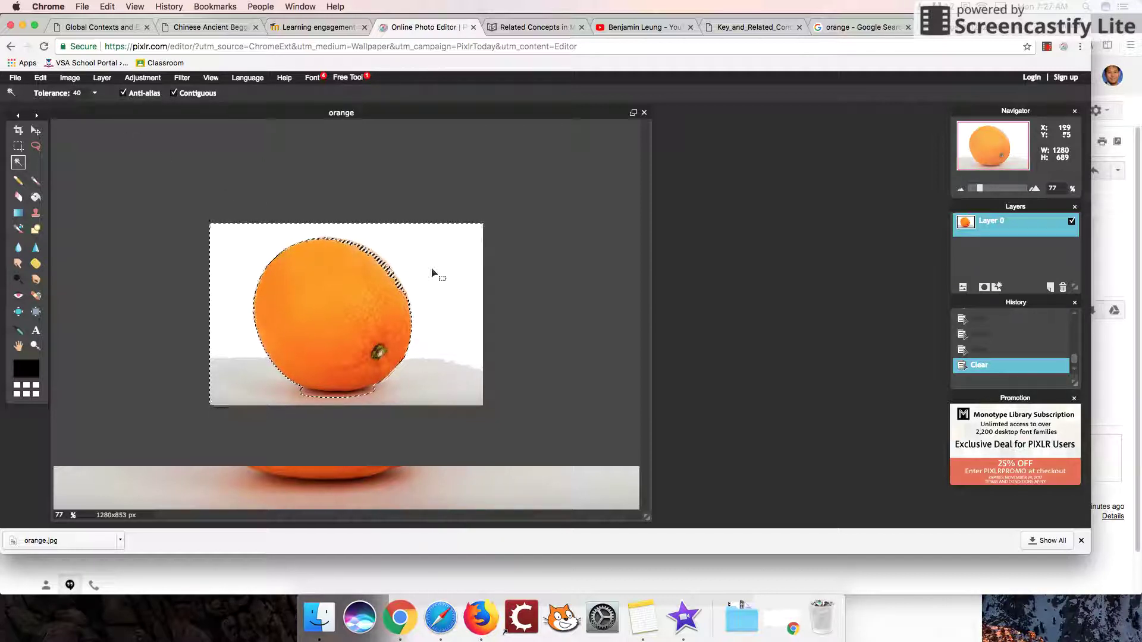
key(ctrl+d)
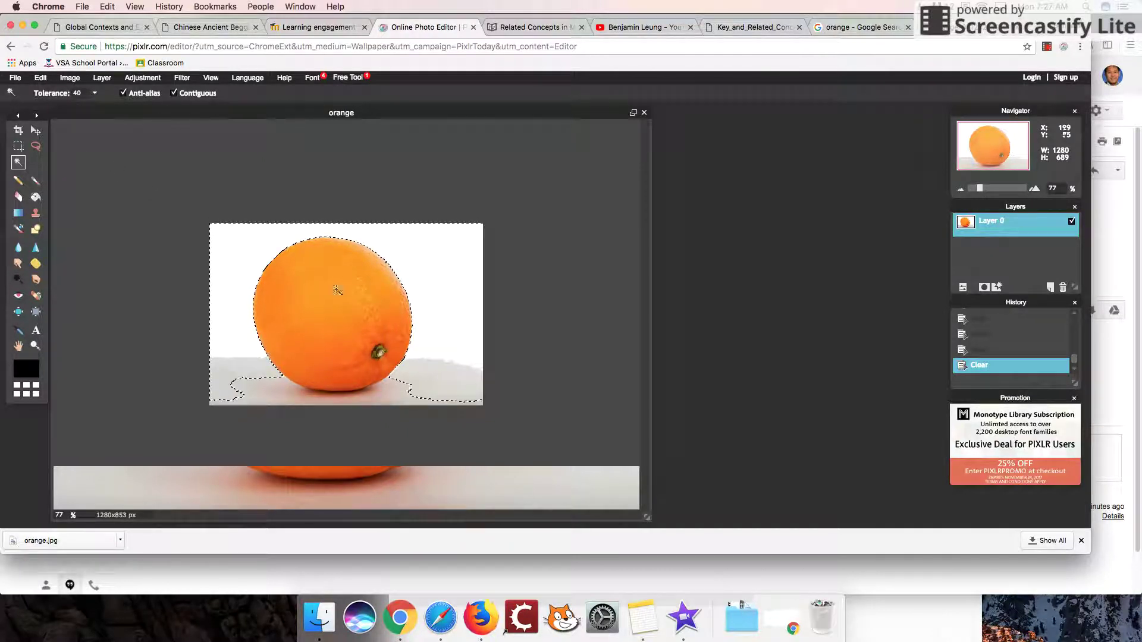
Delete the selected backdrop, and select and delete the remaining shadow area beneath the orange
key(Delete)
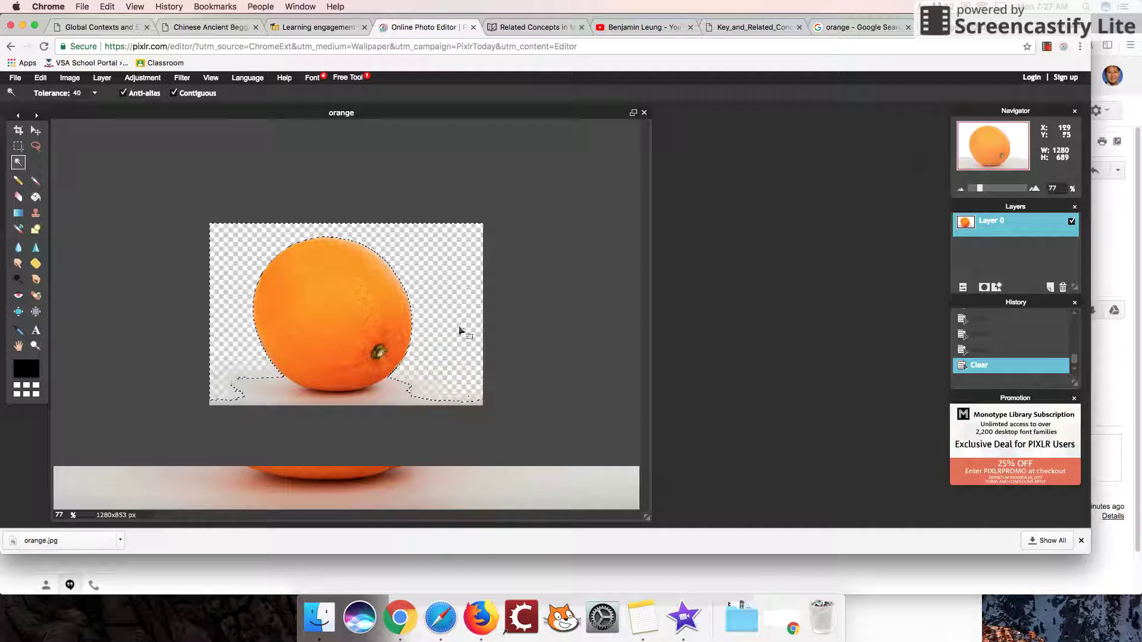
click(390, 402)
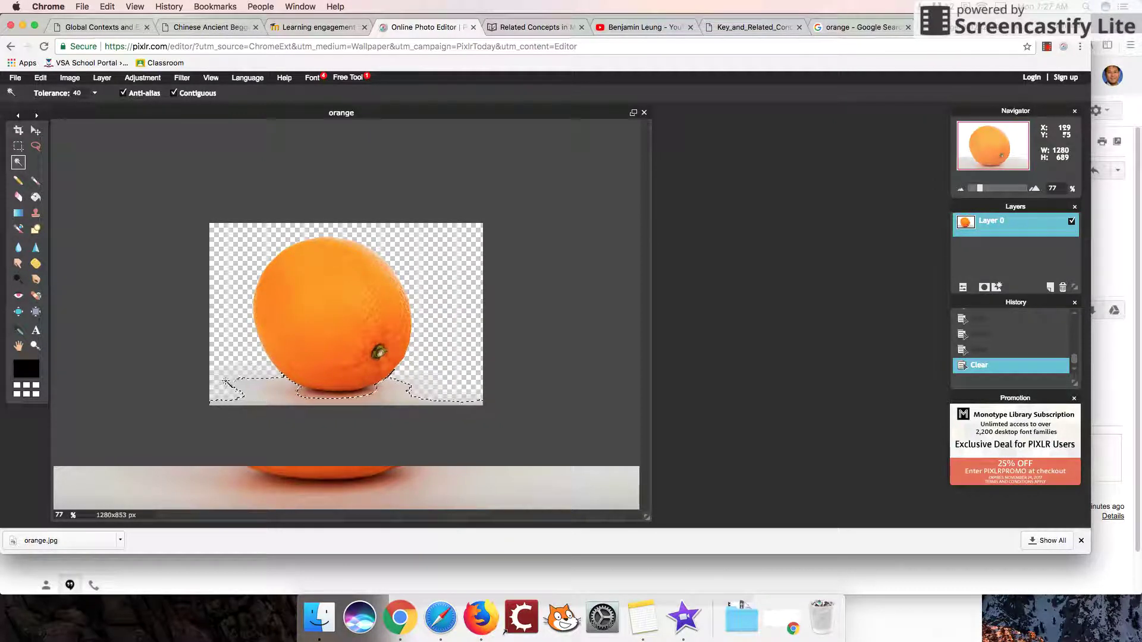
key(Delete)
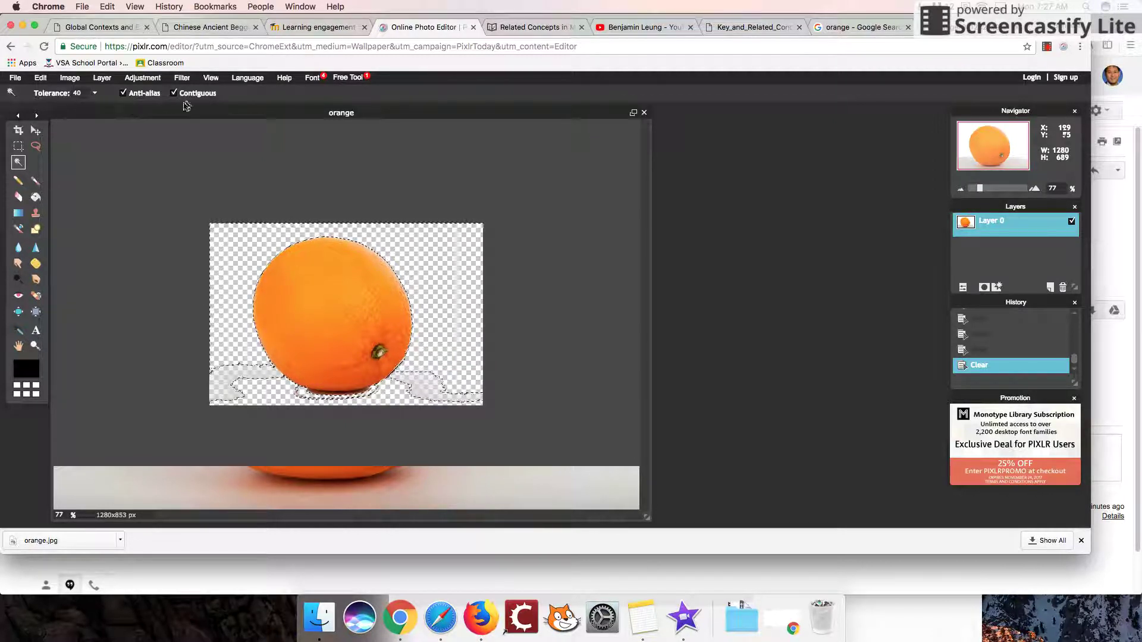
Try shrinking only the image's height with Constrain proportions turned off, and undo the resize
click(37, 131)
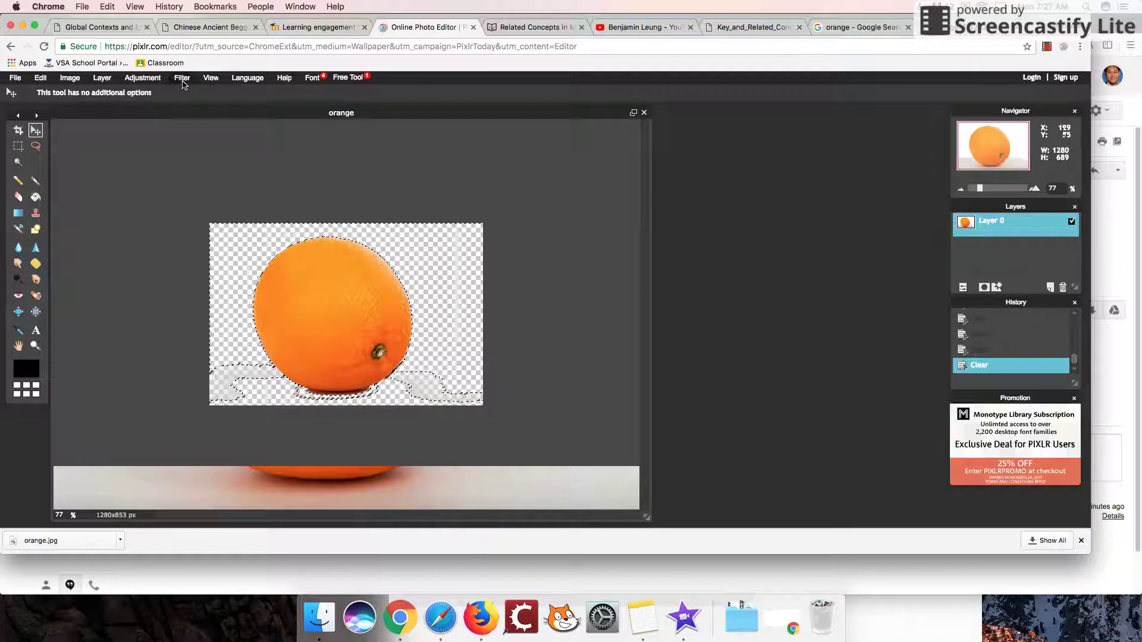
click(72, 79)
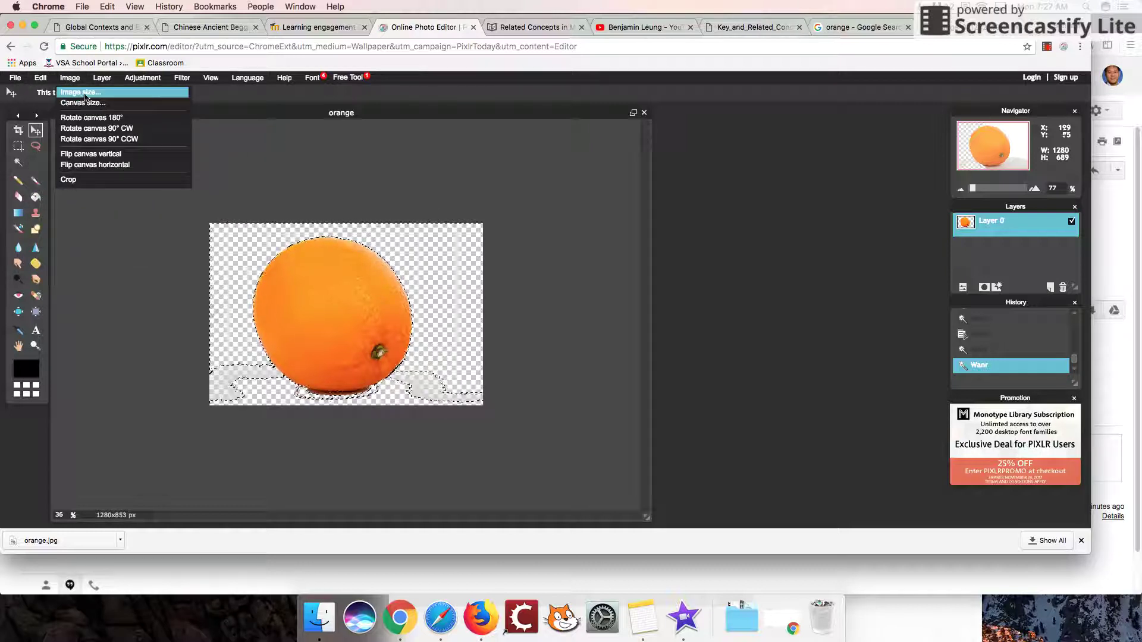
click(84, 93)
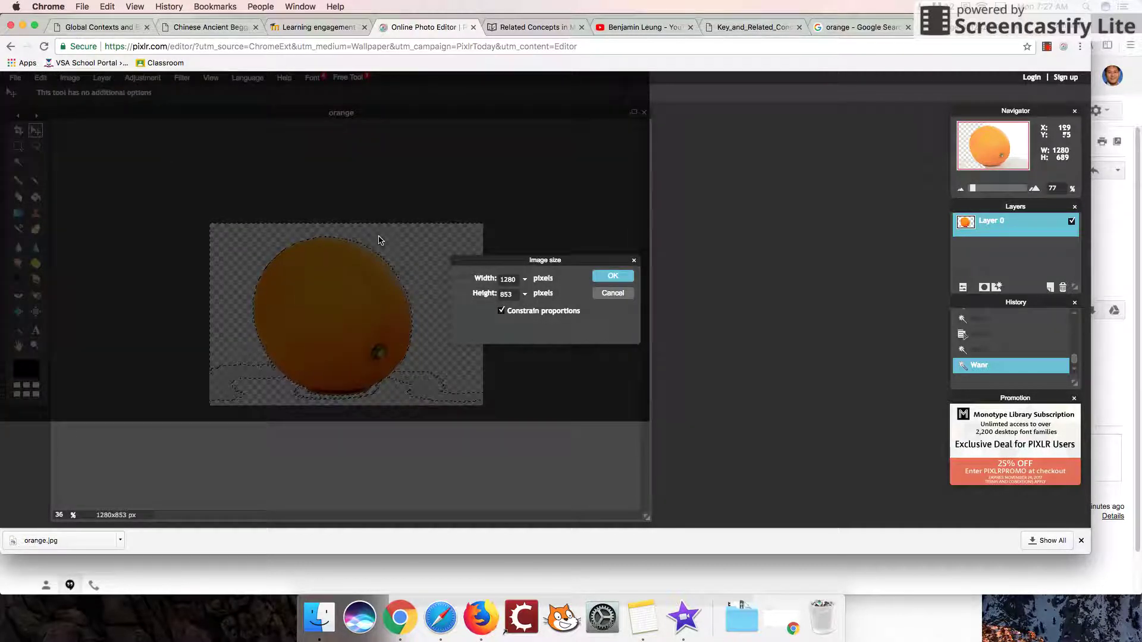
click(501, 311)
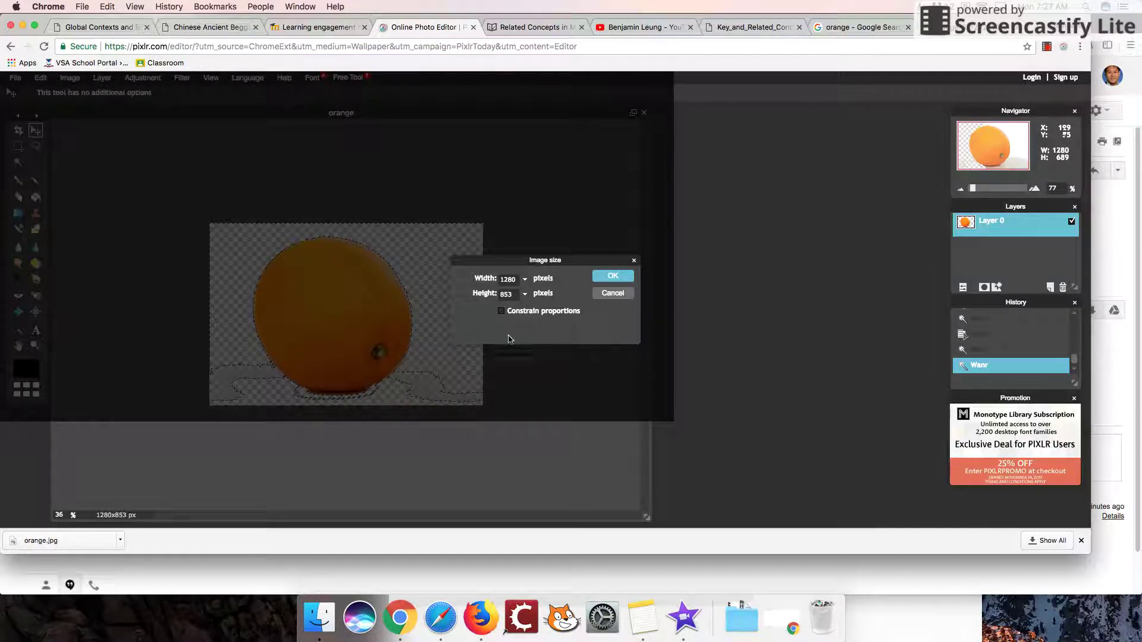
double_click(501, 293)
text(1000)
click(605, 278)
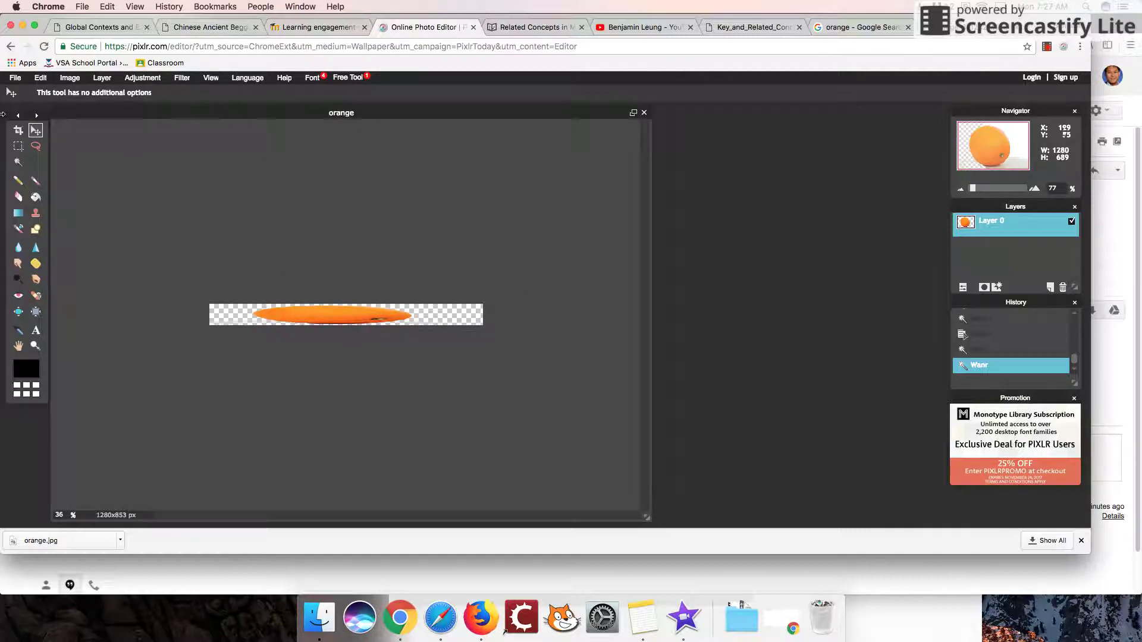
click(13, 80)
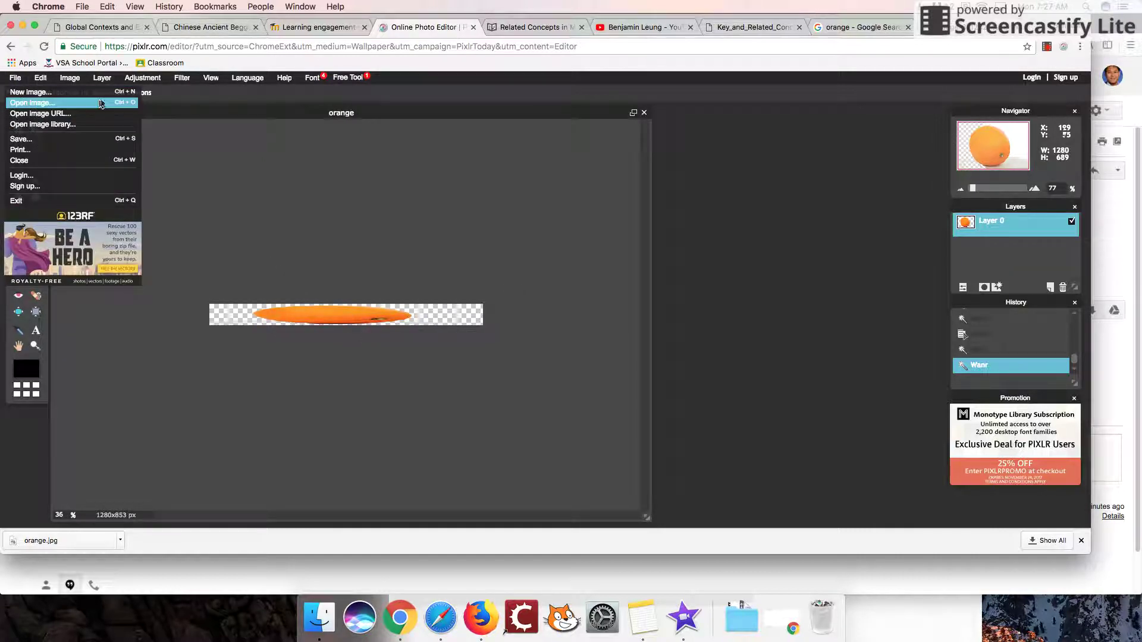
key(super+z)
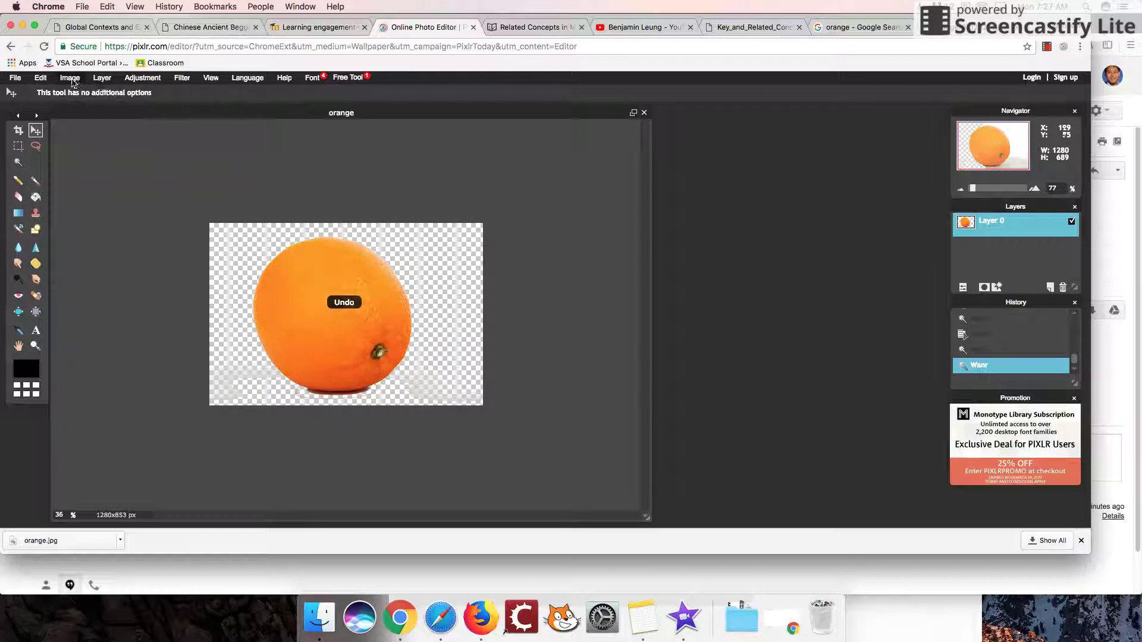
Resize the image to 500 pixels wide with its proportions constrained
click(70, 78)
click(86, 92)
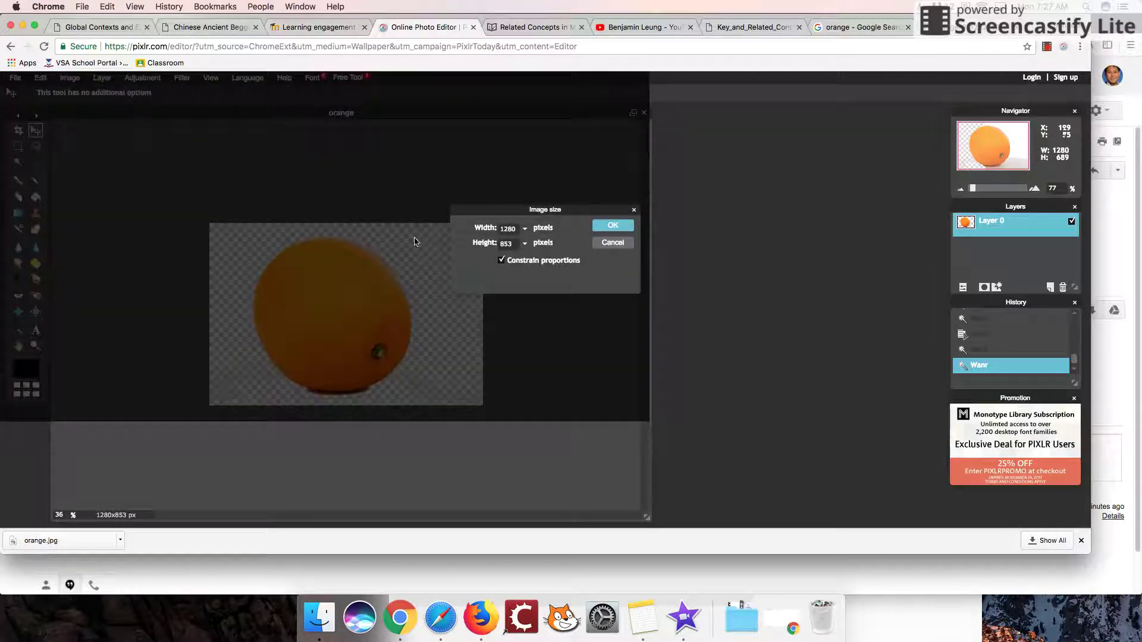
double_click(508, 229)
text(1501000)
key(BackSpace)
key(BackSpace)
key(BackSpace)
click(607, 227)
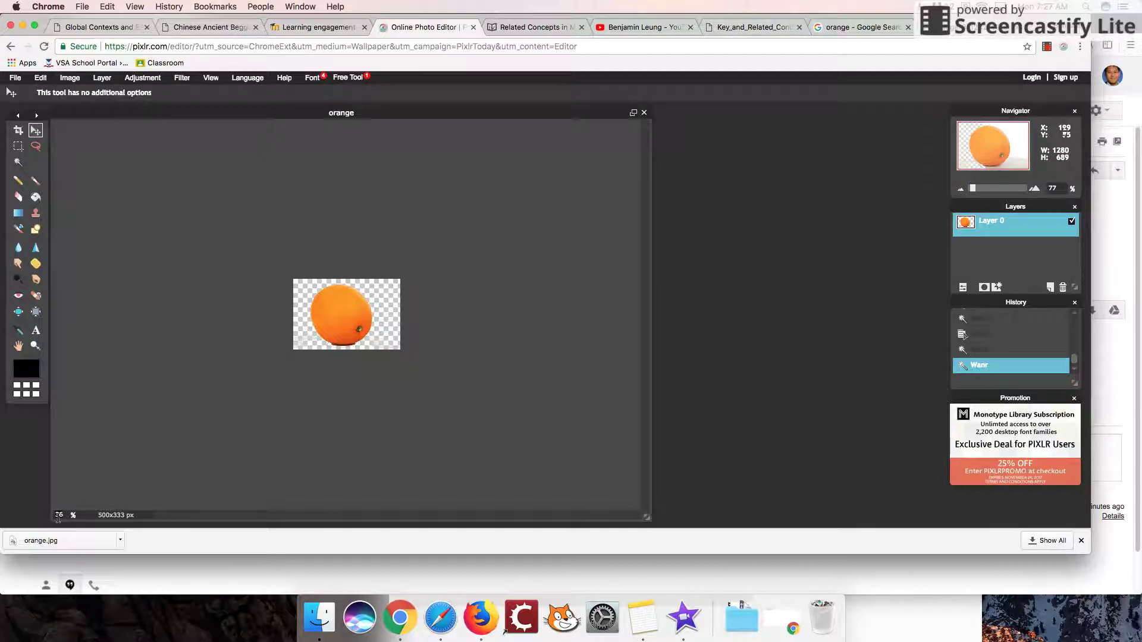
Set the canvas zoom to 100% and resize the image proportionally to 300 pixels wide
double_click(66, 514)
text(100)
key(Return)
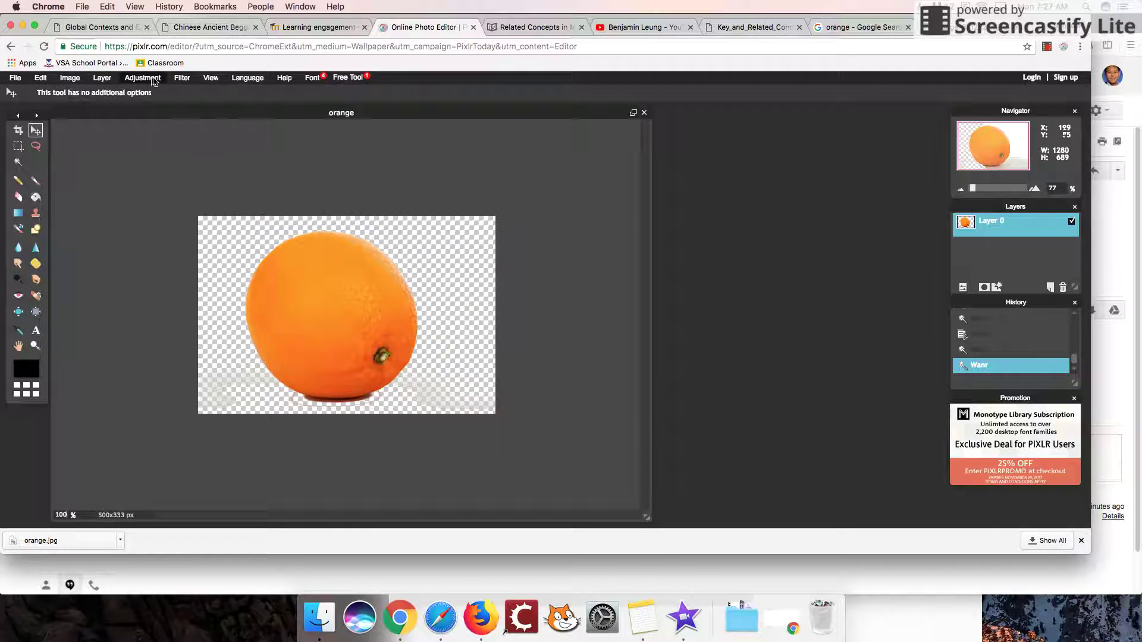
click(70, 79)
click(109, 93)
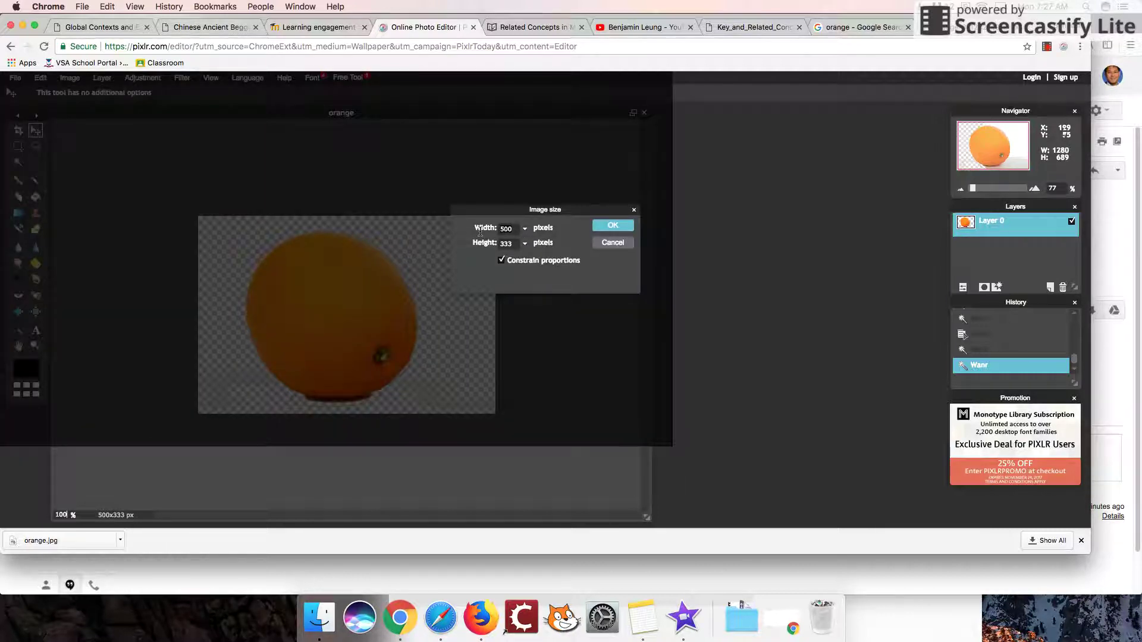
key(Return)
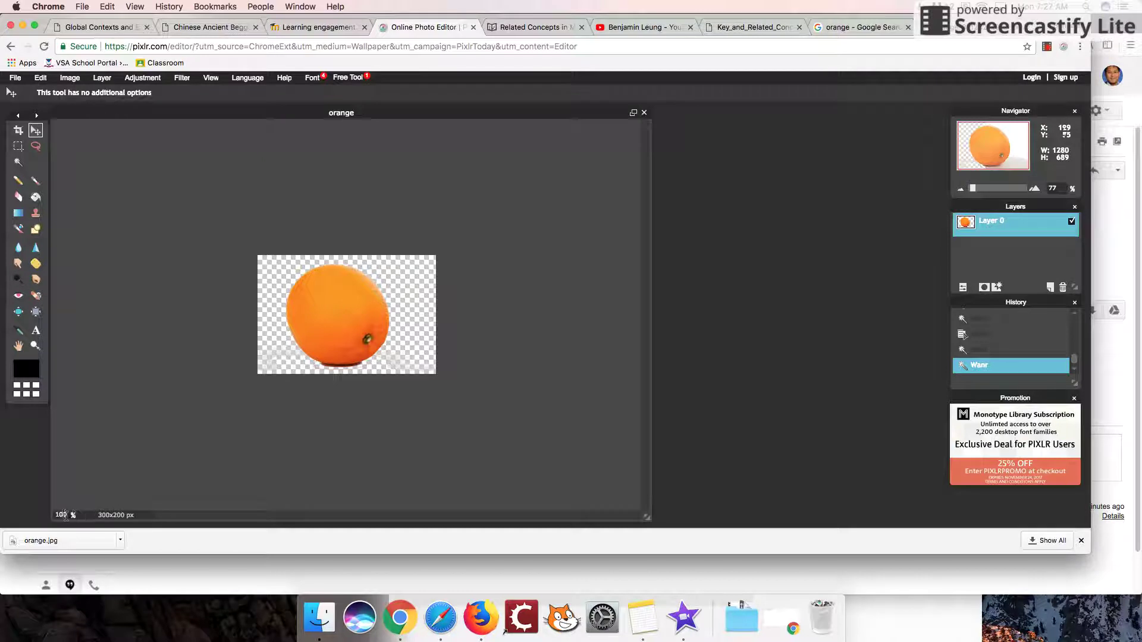
Check how the resized orange looks at 50% zoom and return the canvas zoom to 100%
text(50)
key(Return)
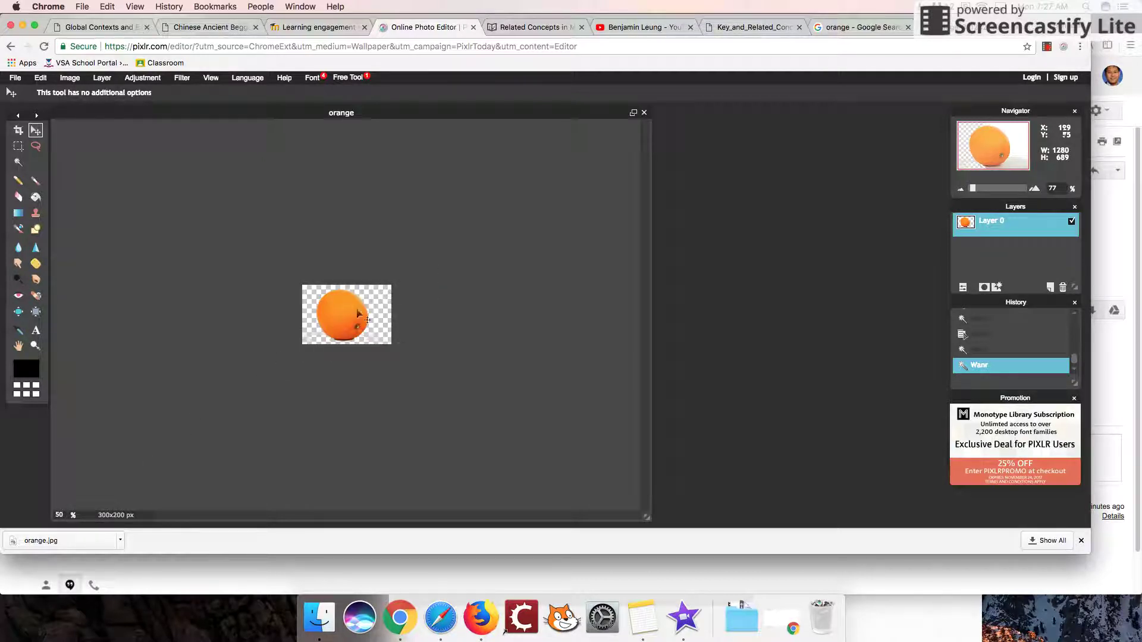
key(BackSpace)
key(BackSpace)
text(100)
key(Return)
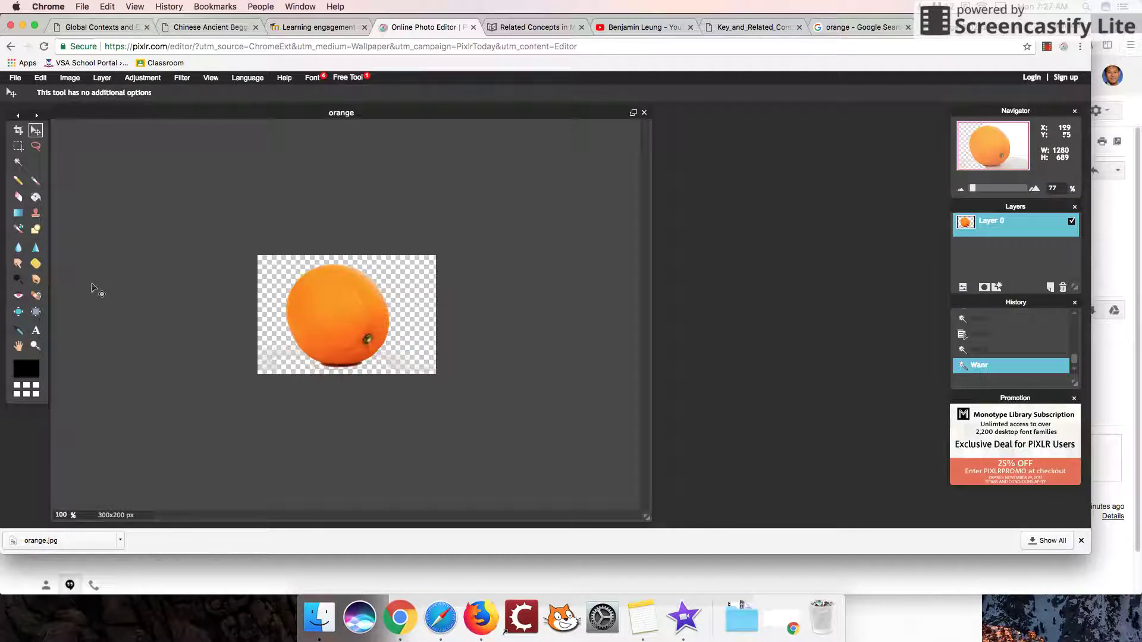